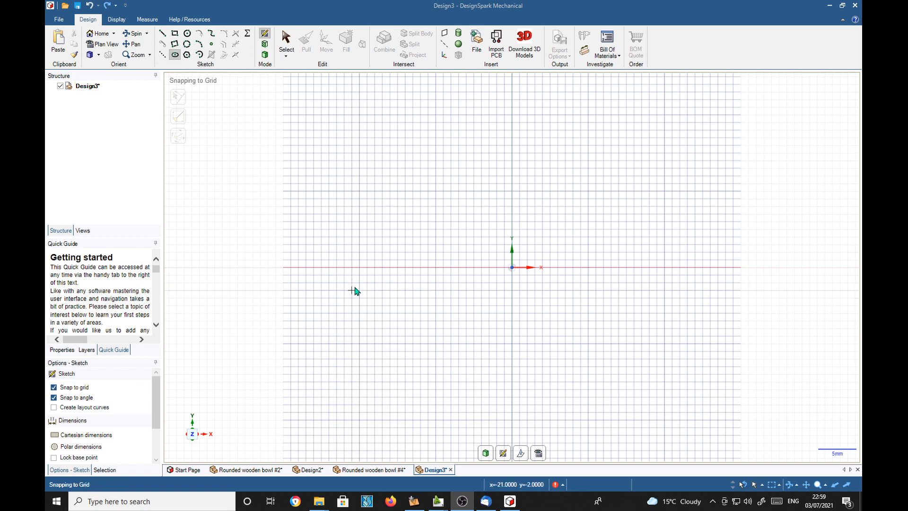
# Step: Sketch an ellipse centred on the origin, 66 mm wide and 16 mm high
pyautogui.click(175, 55)
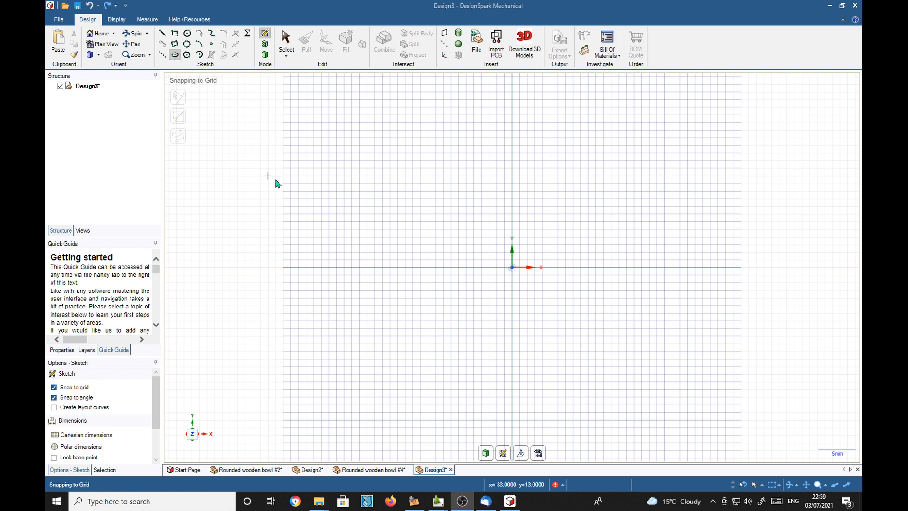
pyautogui.click(512, 267)
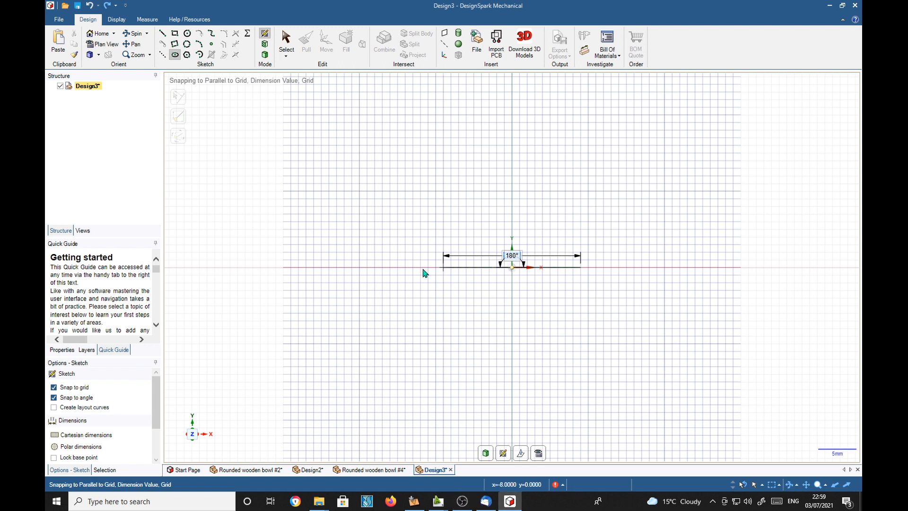
pyautogui.click(261, 268)
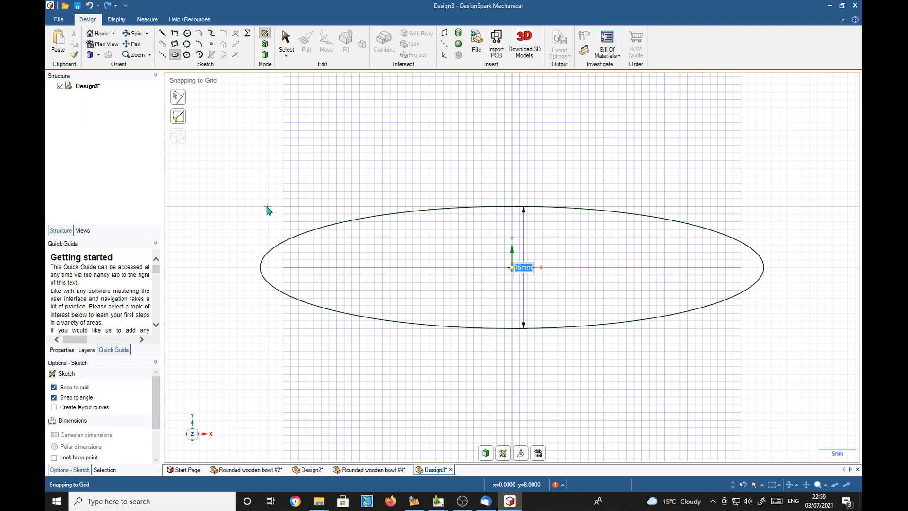
pyautogui.click(267, 209)
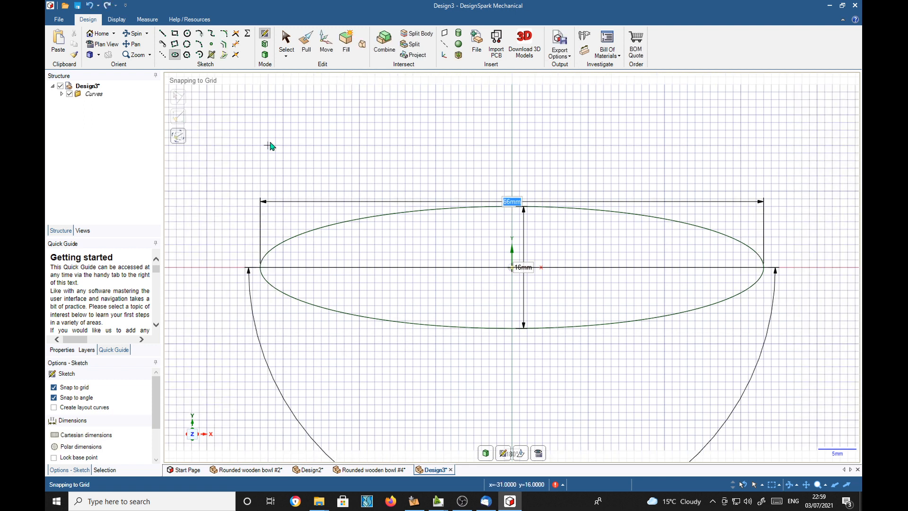
# Step: Draw a 16 mm vertical line through the ellipse's centre and trim away the half on the positive X side
pyautogui.click(162, 33)
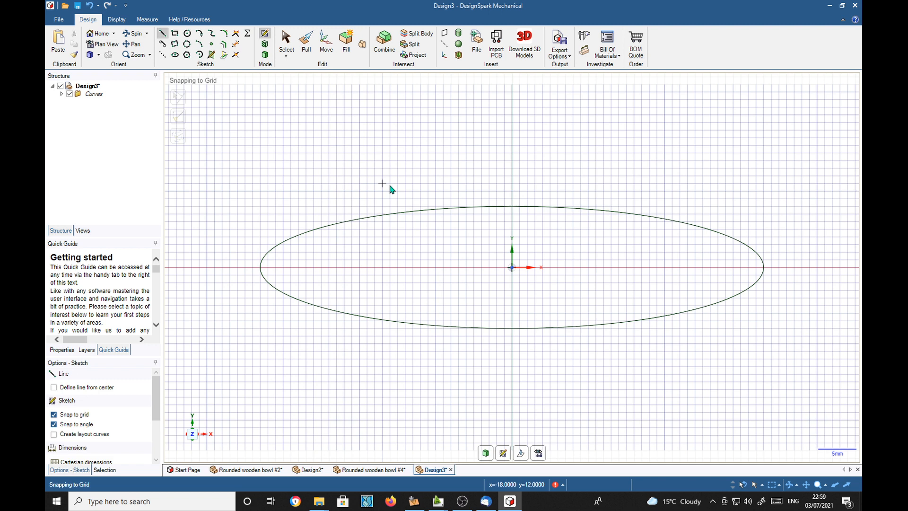
pyautogui.click(512, 207)
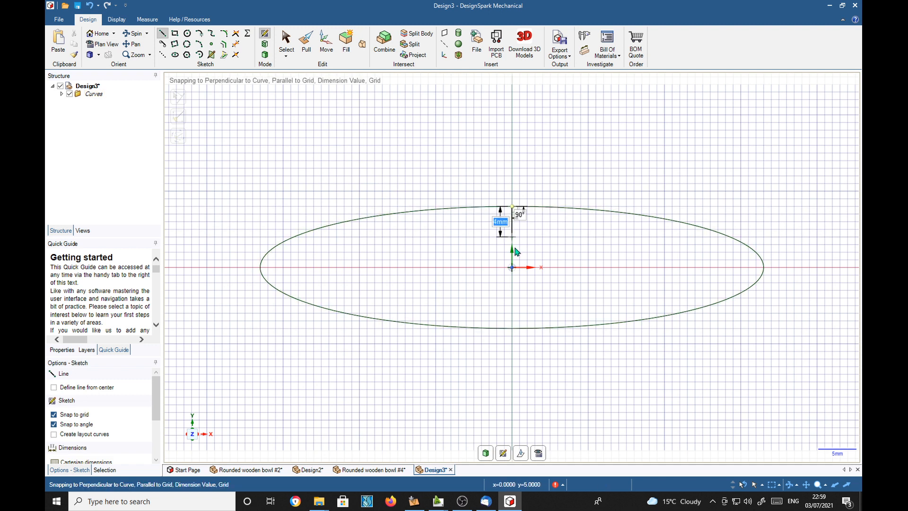
pyautogui.click(512, 328)
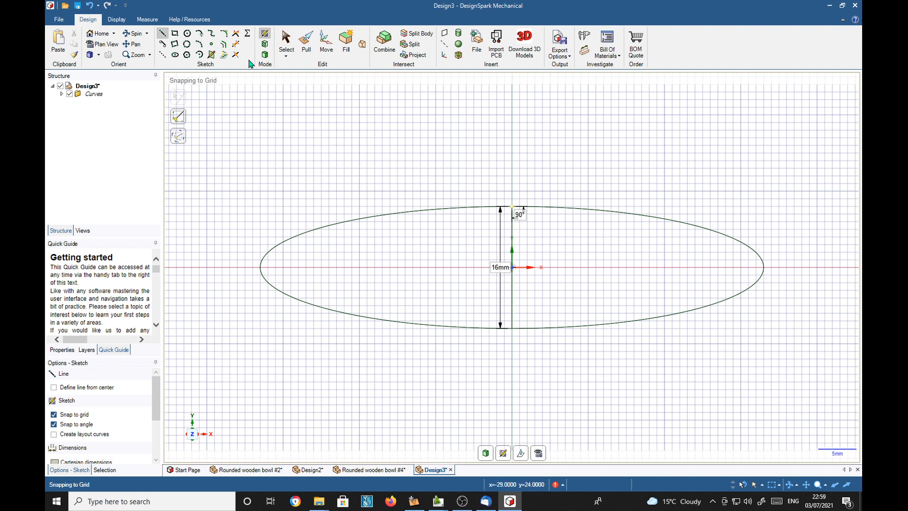
pyautogui.click(236, 44)
pyautogui.click(557, 211)
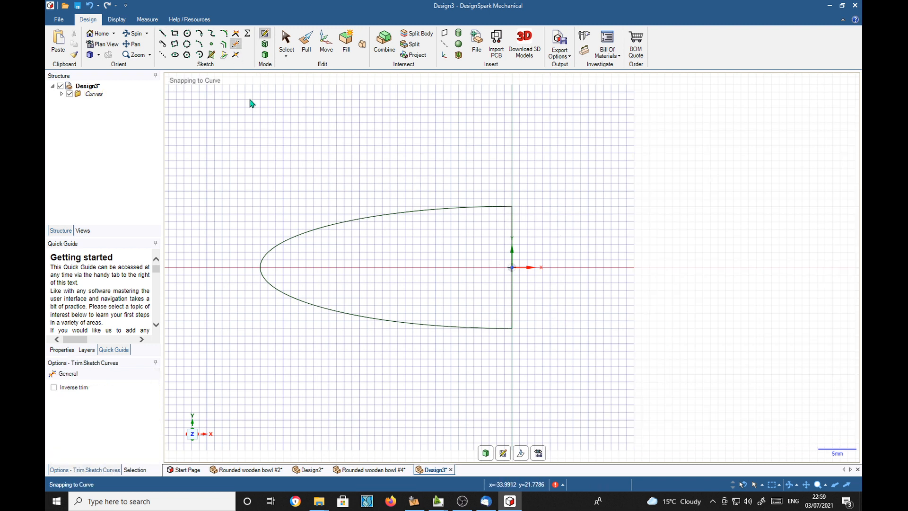
# Step: Offset the half-ellipse curve inward to create a slightly smaller parallel curve ending at the vertical line
pyautogui.click(224, 45)
pyautogui.click(382, 323)
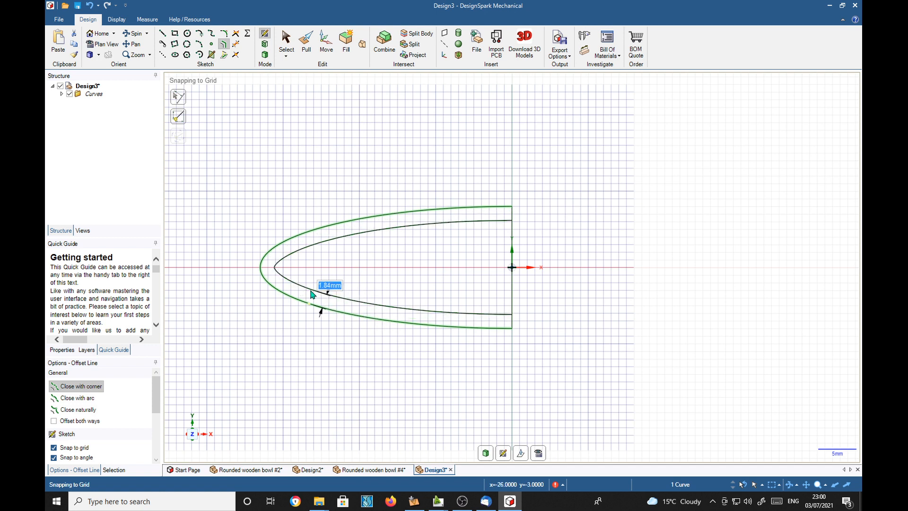
pyautogui.click(286, 281)
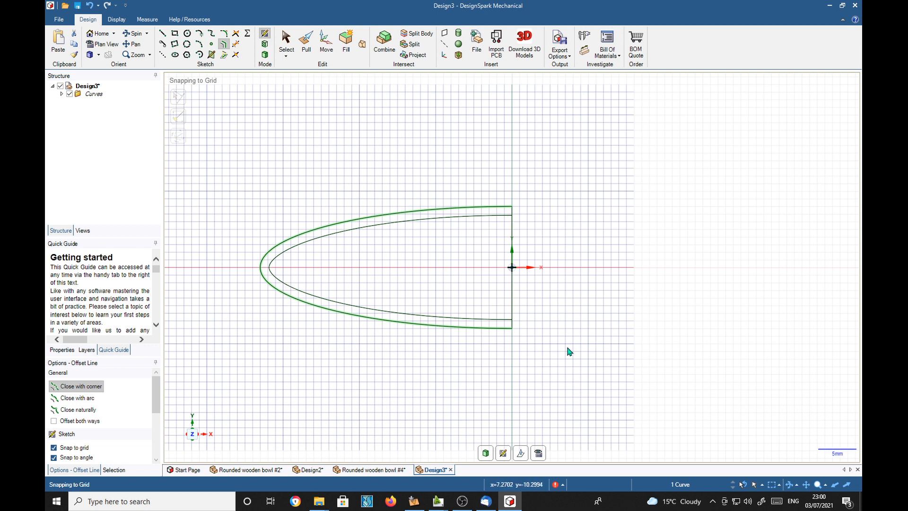
# Step: Move the inner offset curve about 17.79 mm upward along Y, clear of the original half-ellipse
pyautogui.click(331, 45)
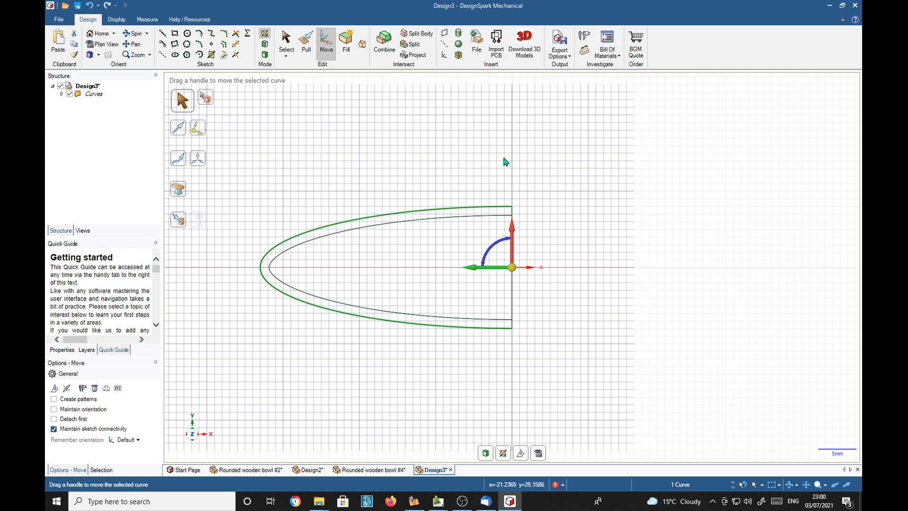
pyautogui.click(448, 221)
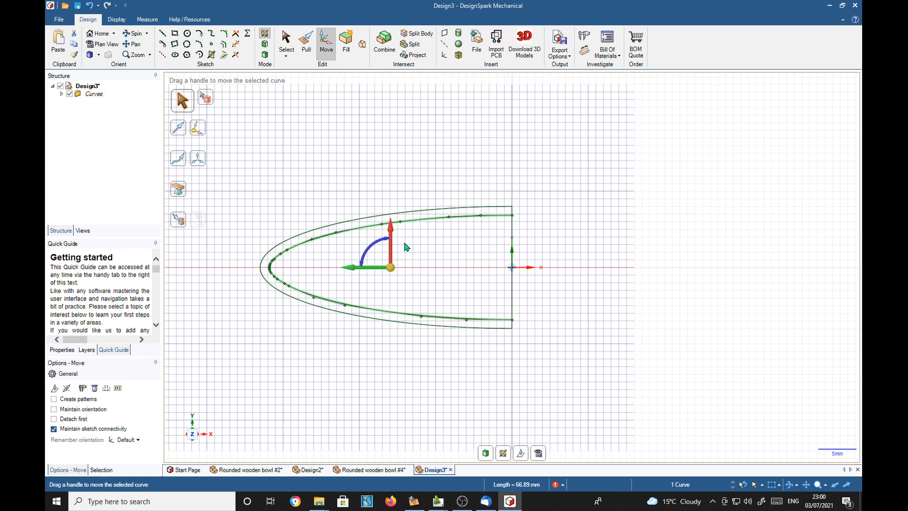
pyautogui.moveTo(392, 253); pyautogui.dragTo(395, 114)
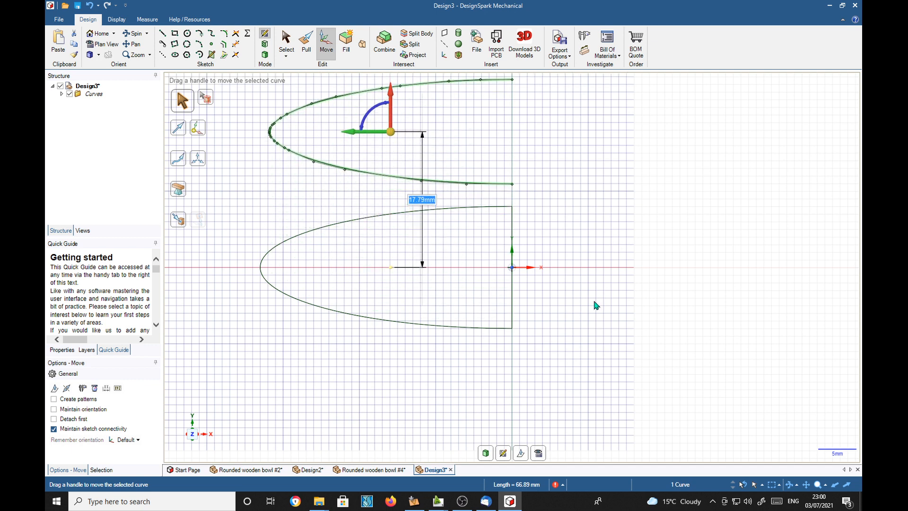
# Step: Close the open side of the moved curve with a vertical line about 13.68 mm long between its endpoints
pyautogui.click(162, 33)
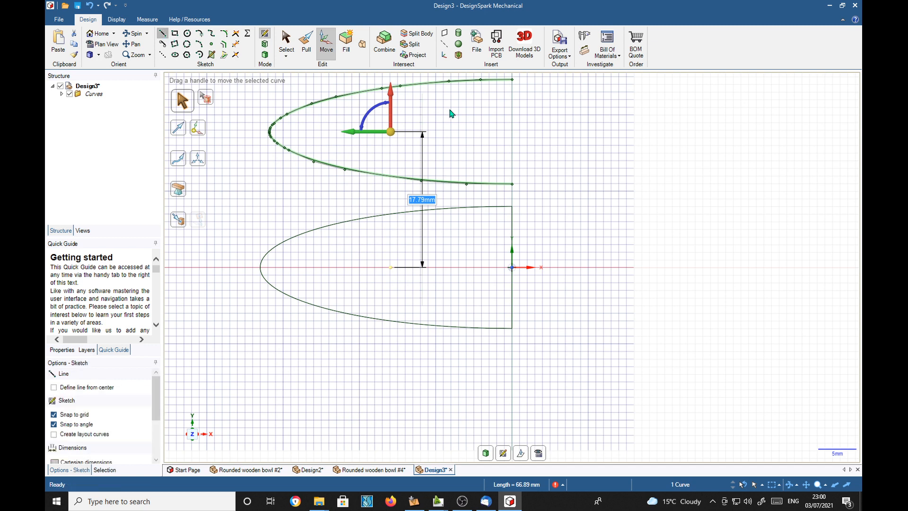
pyautogui.click(512, 80)
pyautogui.click(512, 184)
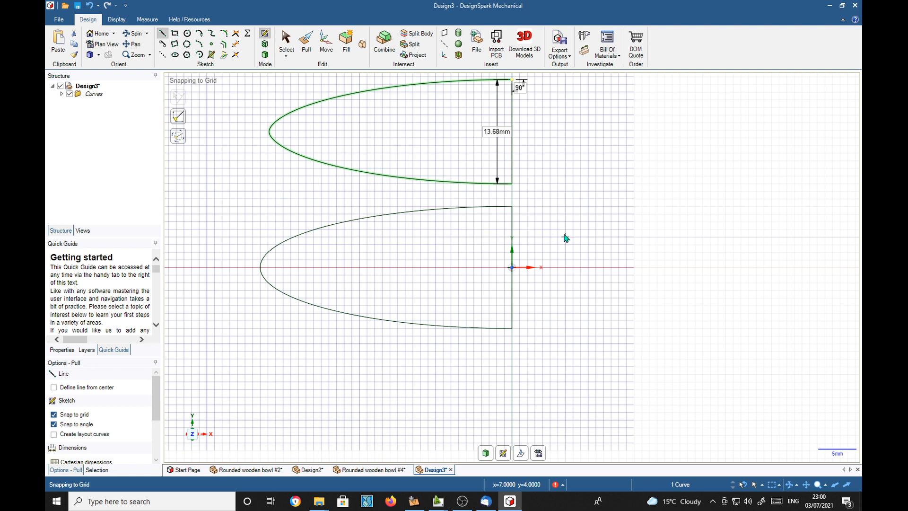
# Step: Turn both closed profiles into surfaces and fully revolve them together about their straight vertical edge into solids
pyautogui.press('p')
pyautogui.keyDown('shift'); pyautogui.moveTo(583, 221); pyautogui.dragTo(575, 263, button='middle'); pyautogui.keyUp('shift')
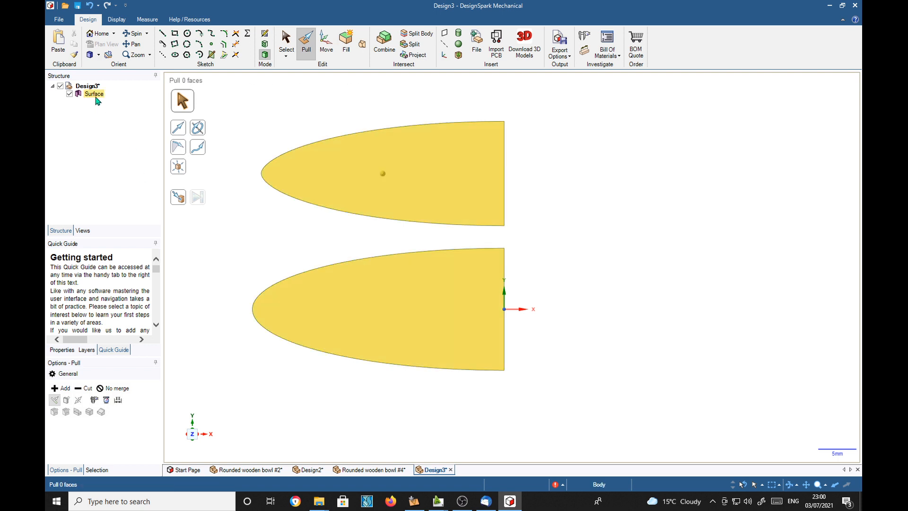
pyautogui.click(371, 302)
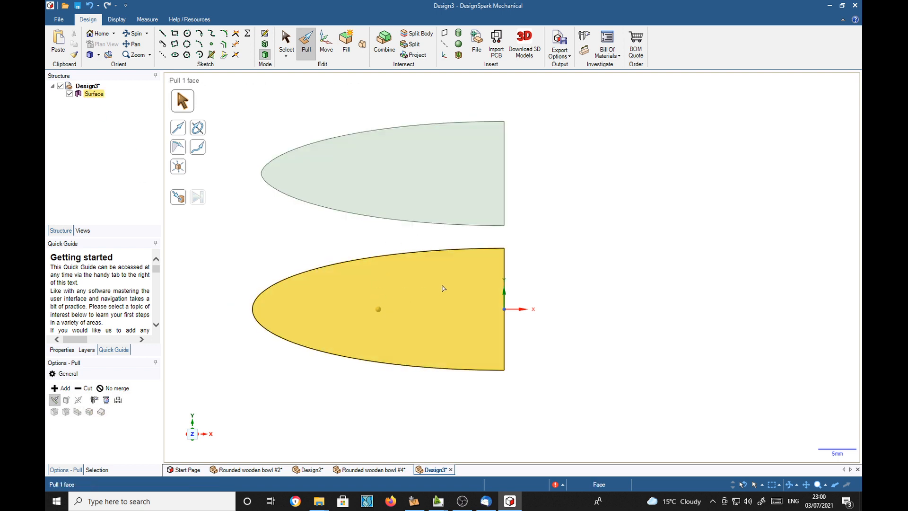
pyautogui.click(440, 157)
pyautogui.click(439, 171)
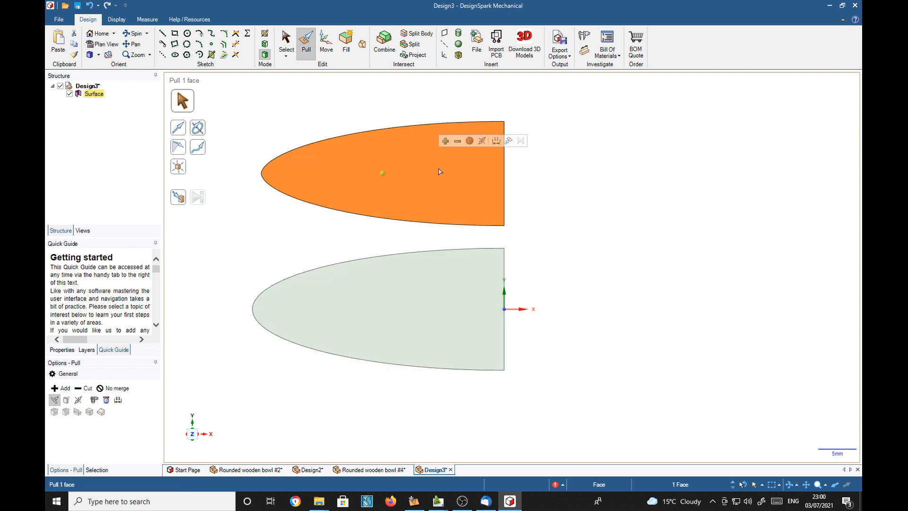
pyautogui.press('ctrl')
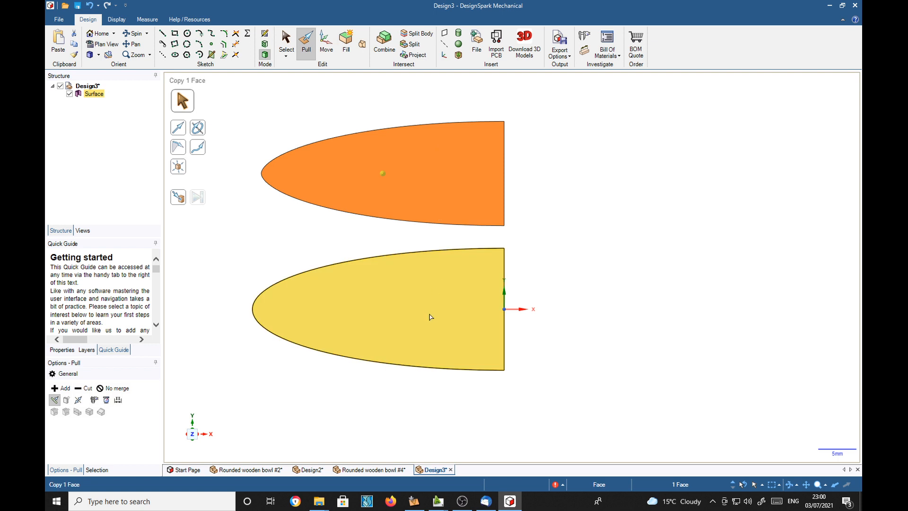
pyautogui.keyDown('ctrl'); pyautogui.click(429, 317); pyautogui.keyUp('ctrl')
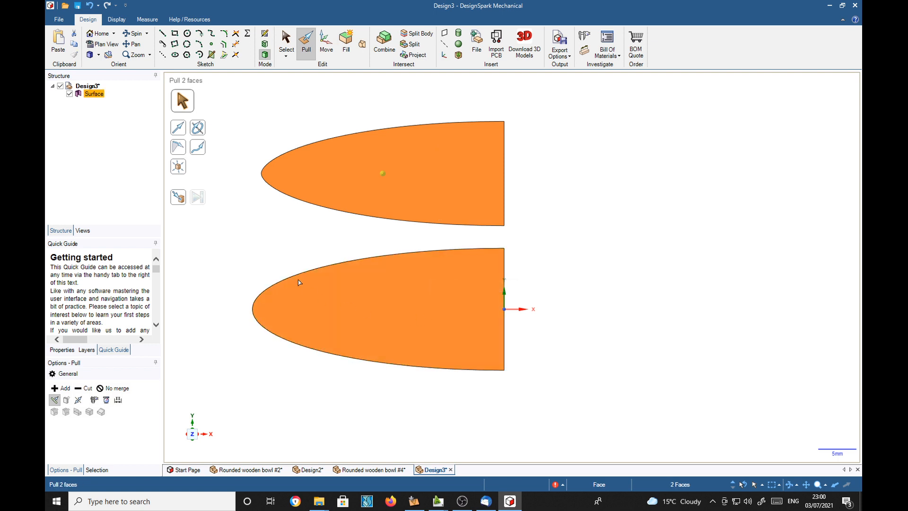
pyautogui.click(199, 128)
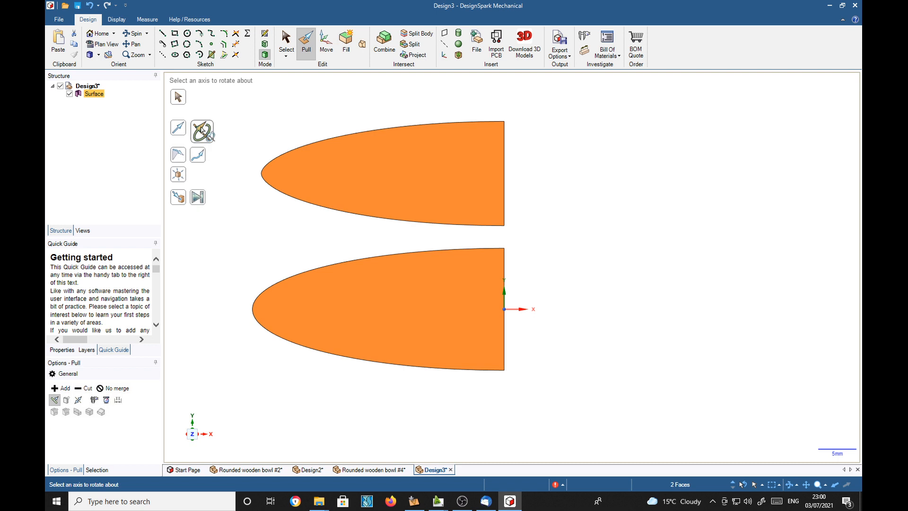
pyautogui.click(504, 170)
pyautogui.click(503, 170)
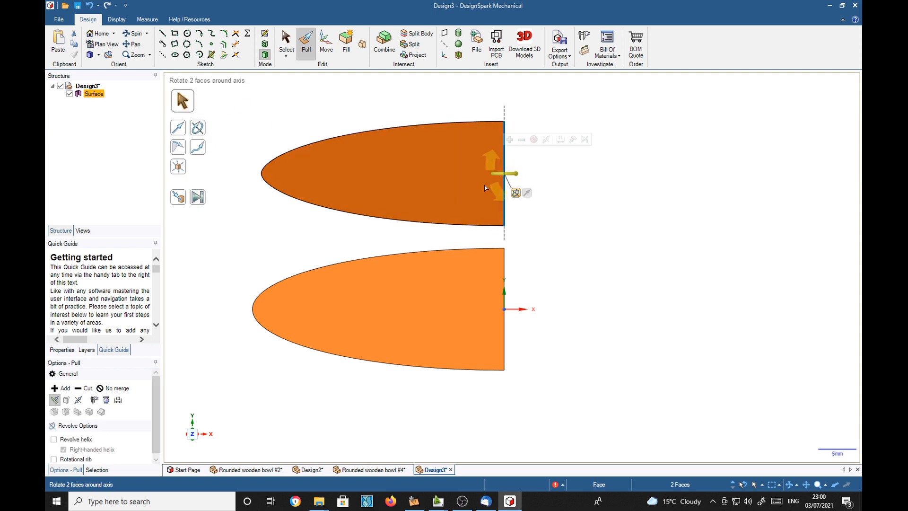
pyautogui.click(198, 197)
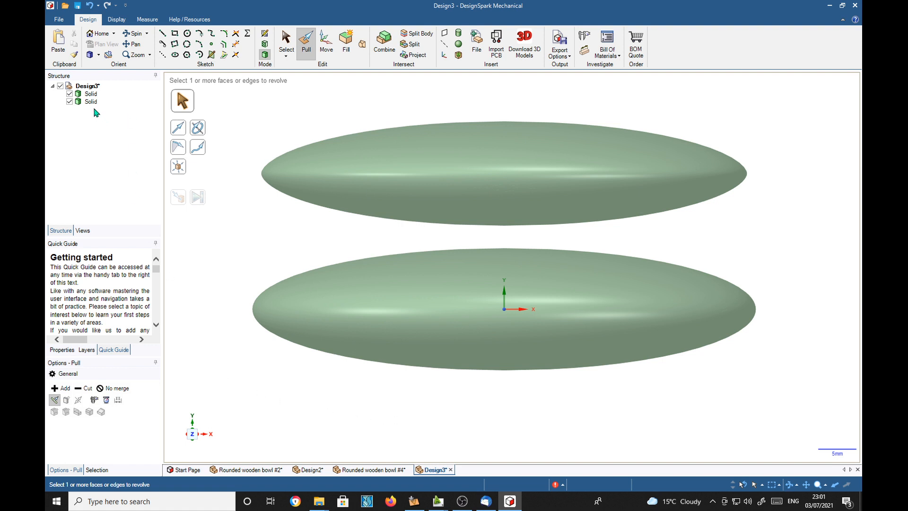
# Step: Rename the smaller upper solid as Plug
pyautogui.click(365, 304)
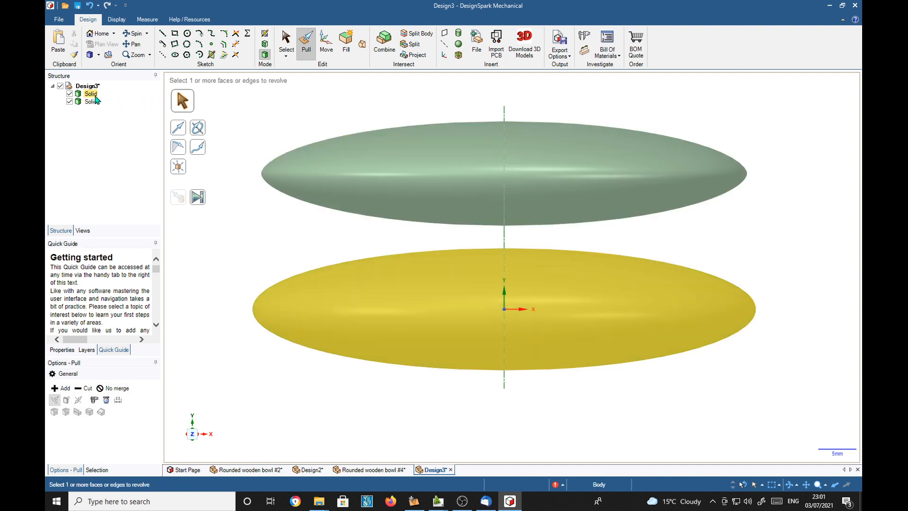
pyautogui.rightClick(95, 96)
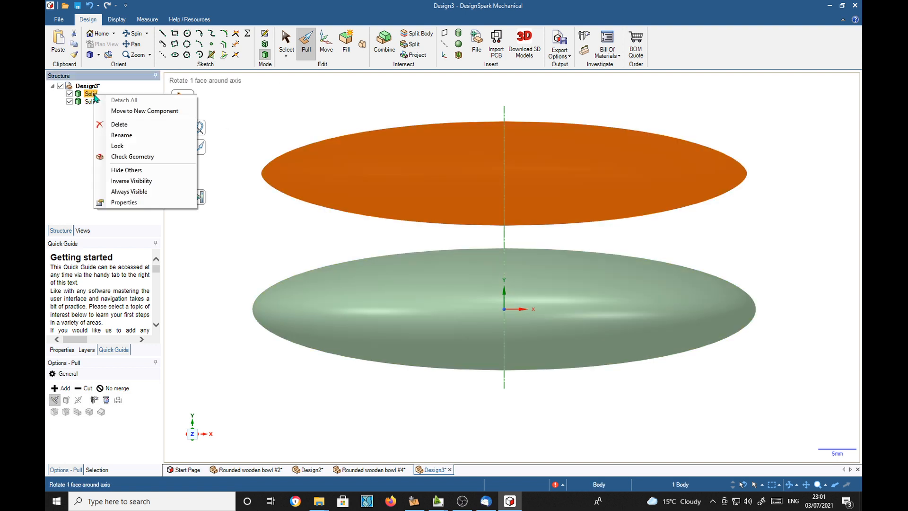
pyautogui.click(122, 136)
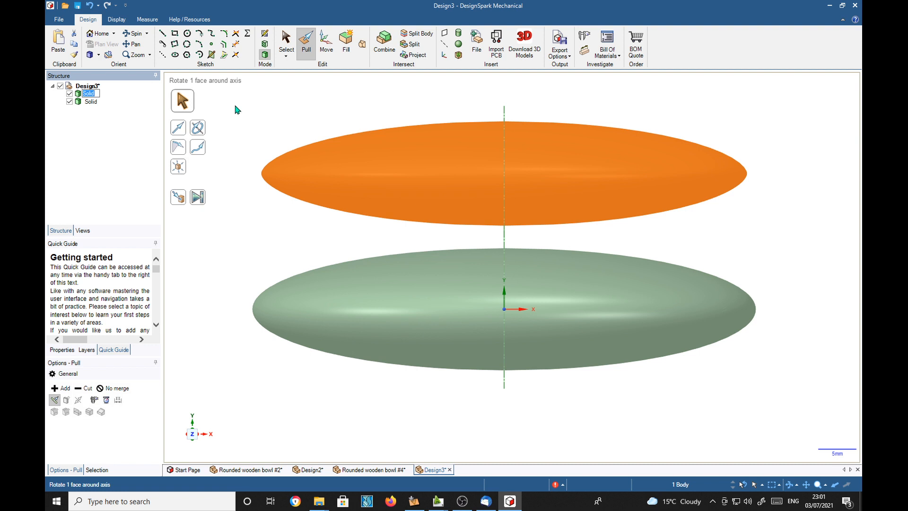
pyautogui.write('PL')
pyautogui.press('Return')
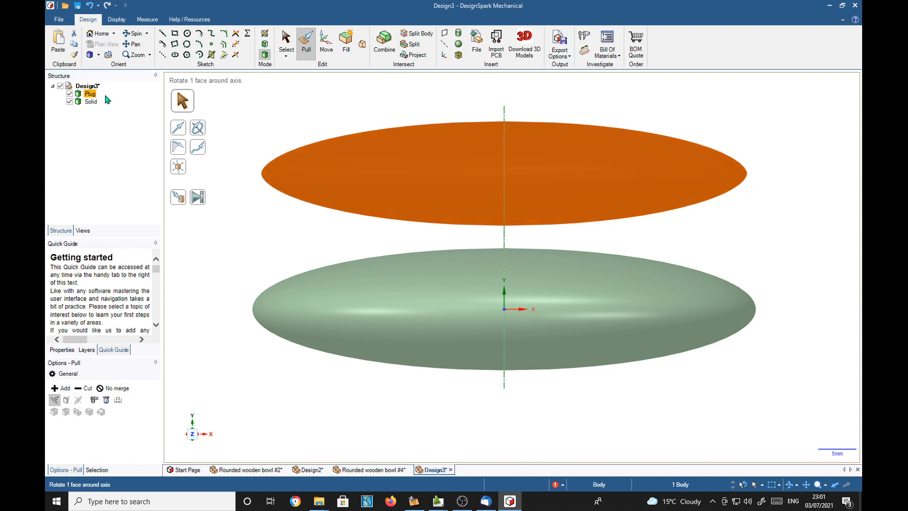
# Step: Move the Plug body down along its vertical axis up to the larger solid so that their centres coincide
pyautogui.click(326, 41)
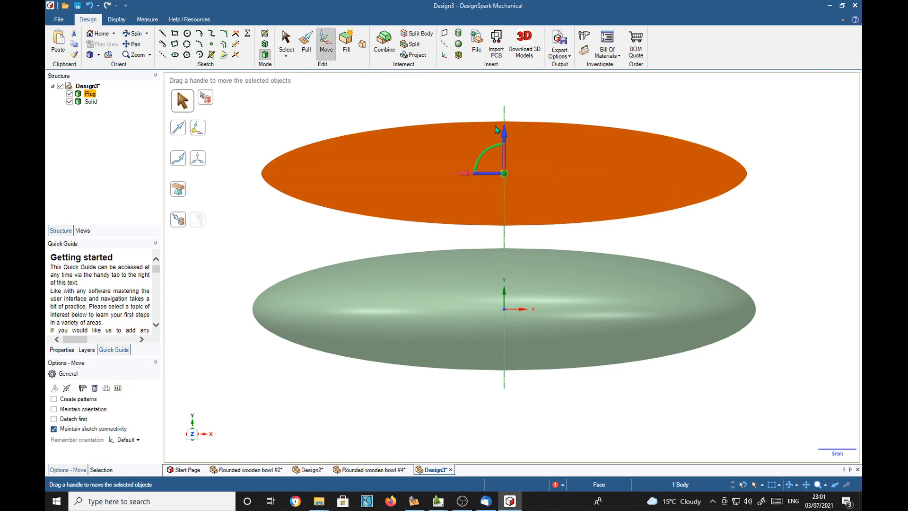
pyautogui.click(505, 135)
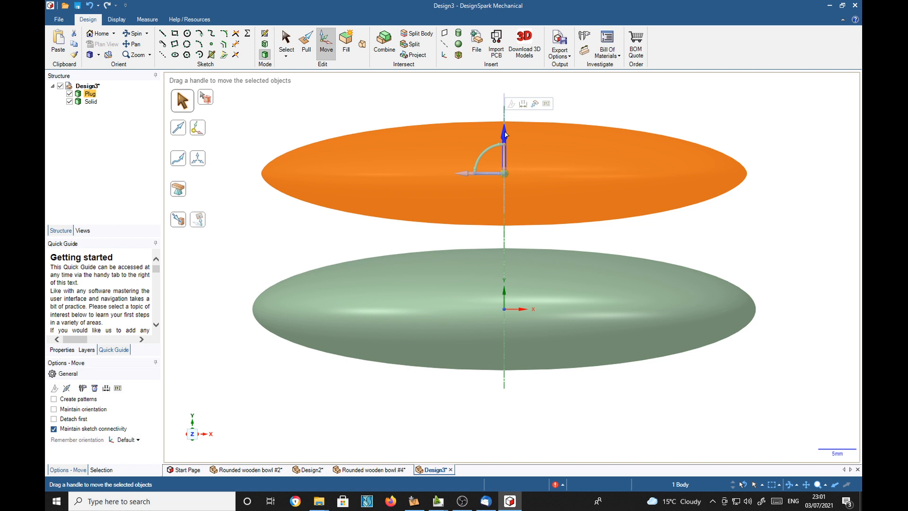
pyautogui.click(182, 221)
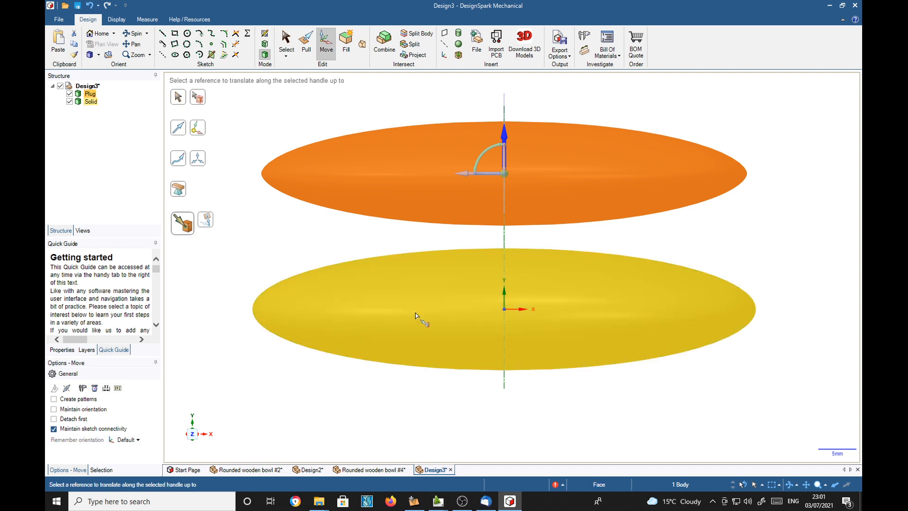
pyautogui.click(415, 313)
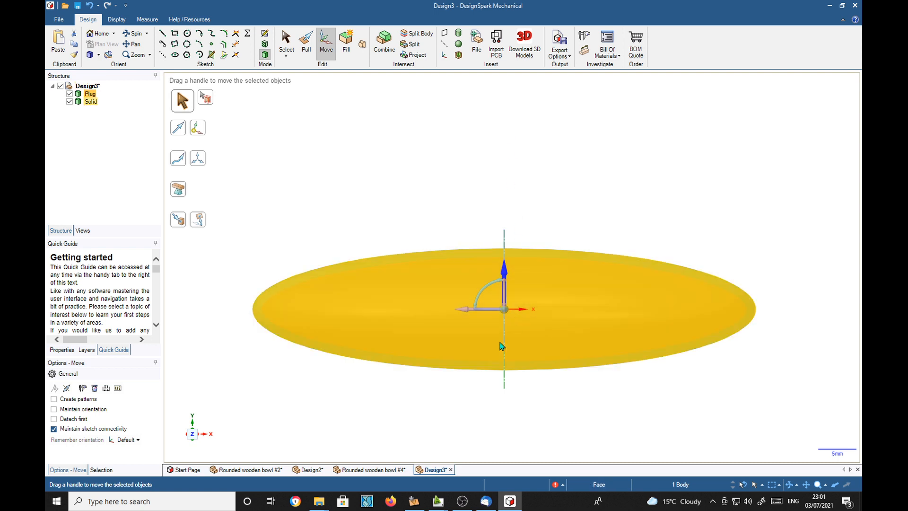
pyautogui.moveTo(600, 185); pyautogui.dragTo(614, 172, button='middle')
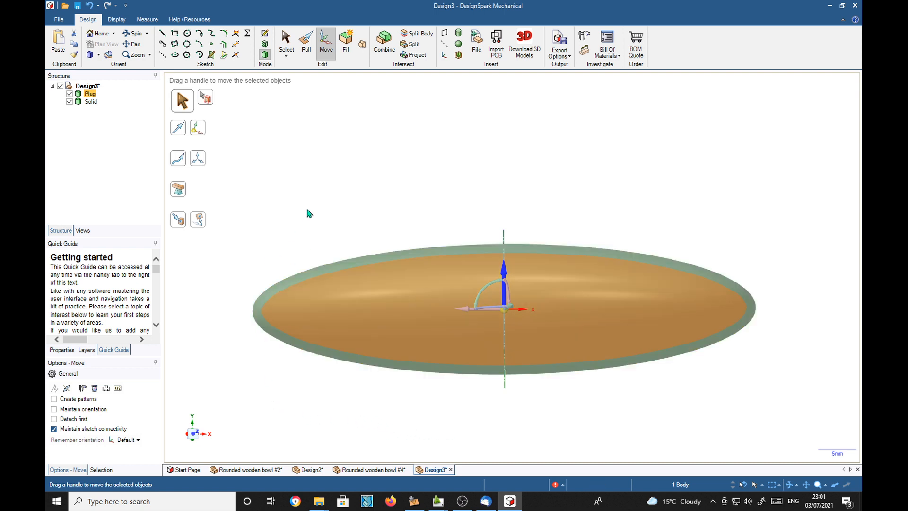
pyautogui.press('Escape')
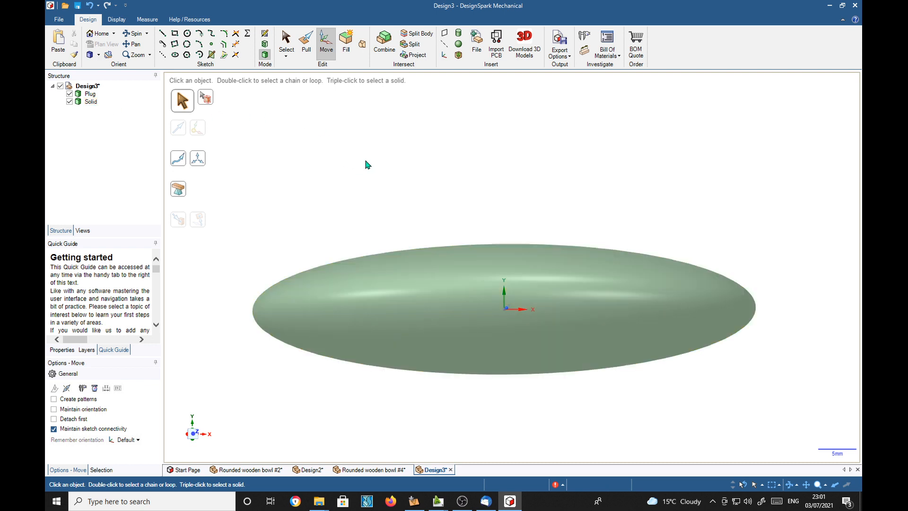
# Step: Combine the bodies by cutting the larger solid with the Plug body, keeping the cutter
pyautogui.click(384, 43)
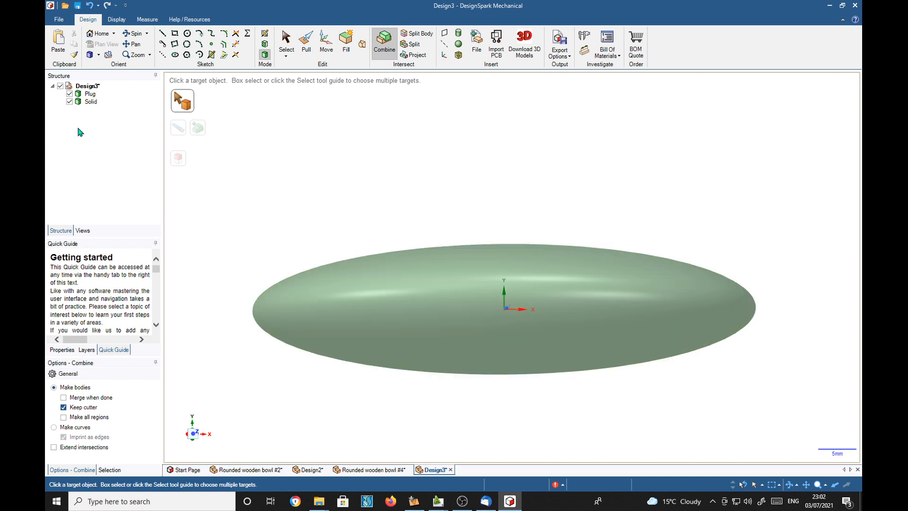
pyautogui.click(90, 101)
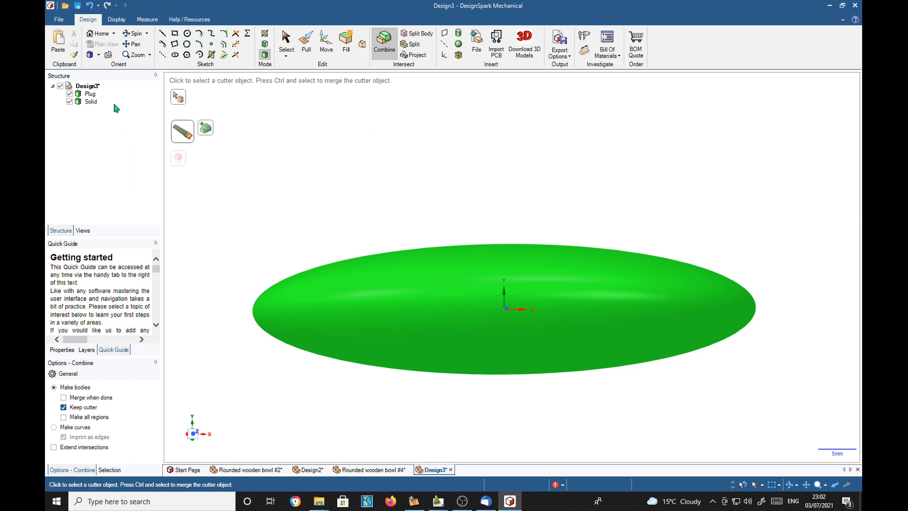
pyautogui.click(94, 97)
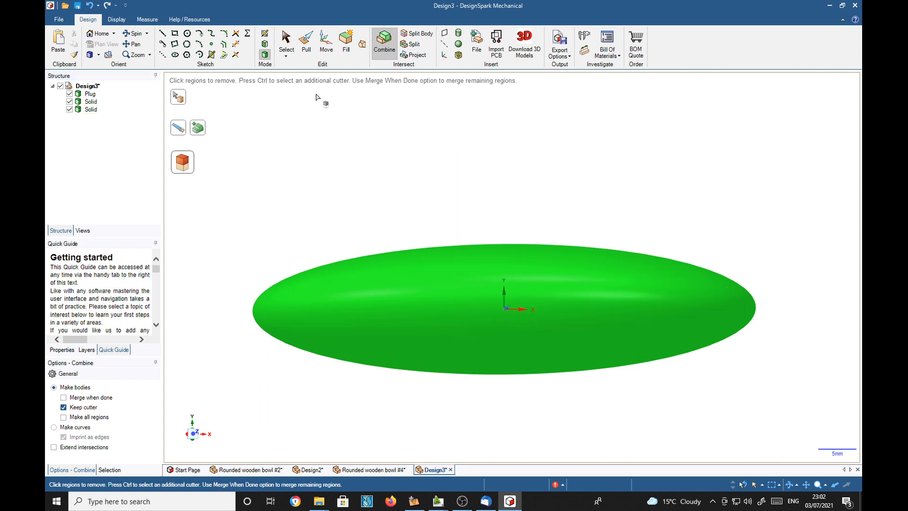
# Step: Move the Plug body about 20.5 mm up along its vertical axis, clear of the larger solid
pyautogui.click(325, 47)
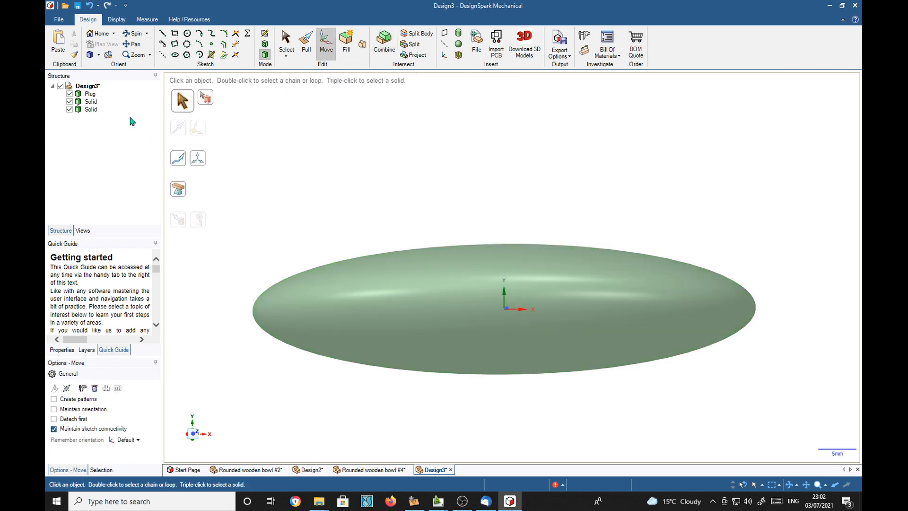
pyautogui.click(94, 97)
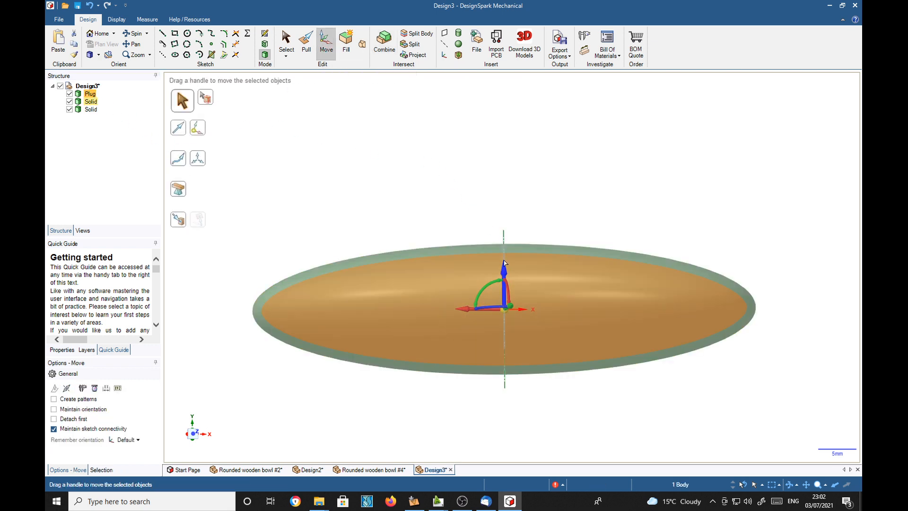
pyautogui.moveTo(505, 272); pyautogui.dragTo(496, 116)
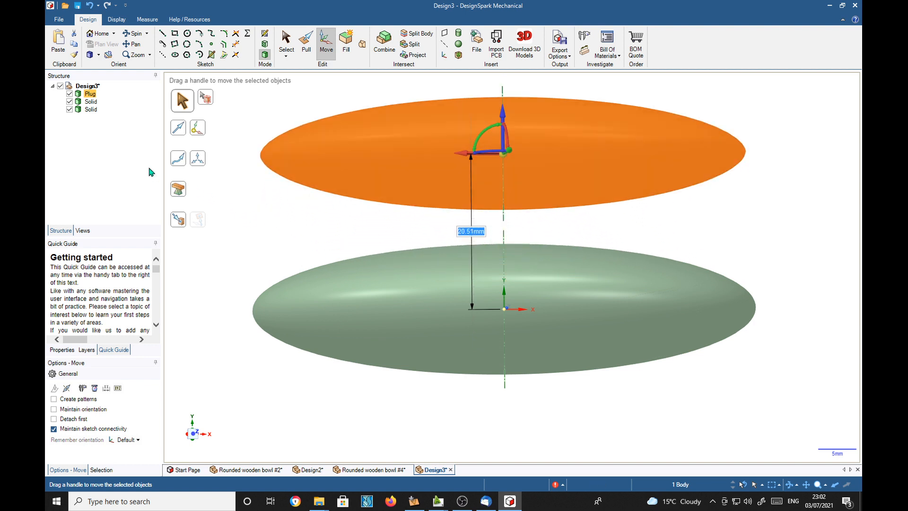
# Step: Move the cut-out inner solid down along the vertical axis until it sits clear below the larger shell, and clear the selection
pyautogui.click(91, 109)
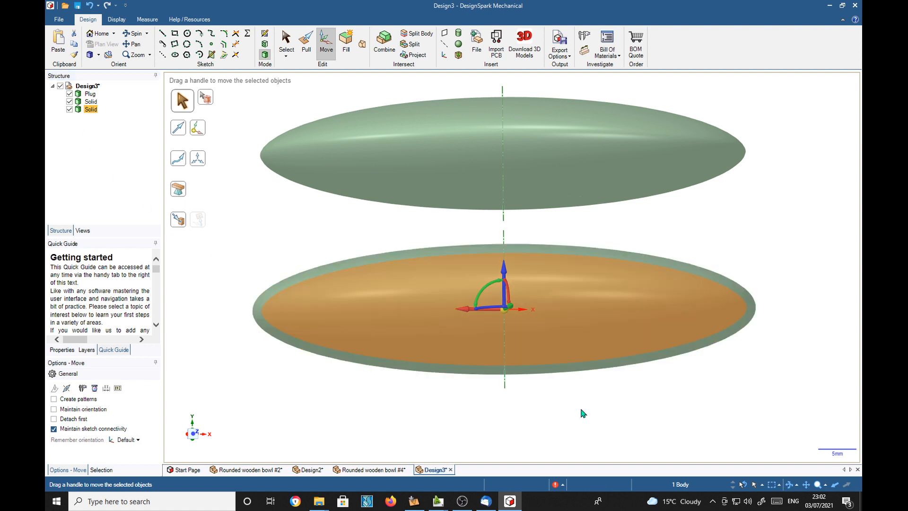
pyautogui.scroll(-3, 580, 416)
pyautogui.keyDown('shift'); pyautogui.moveTo(578, 413); pyautogui.dragTo(555, 306, button='middle'); pyautogui.keyUp('shift')
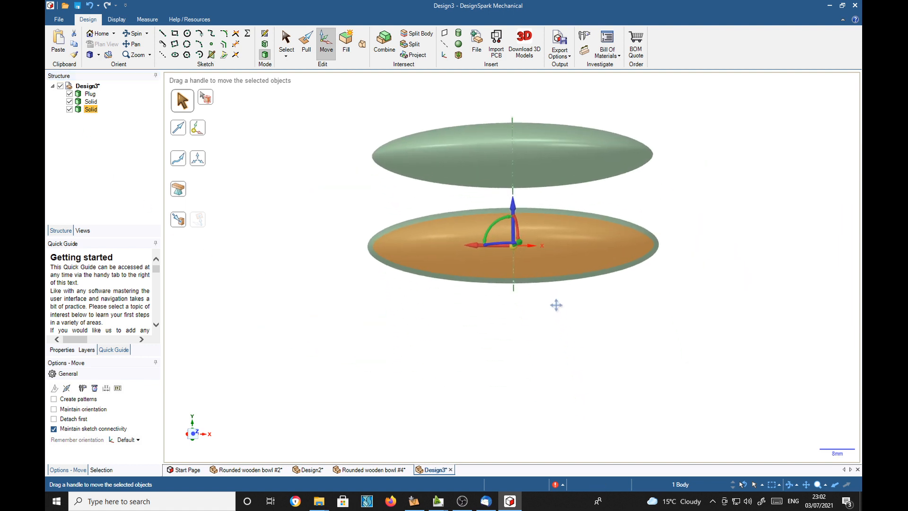
pyautogui.moveTo(513, 206); pyautogui.dragTo(514, 305)
pyautogui.rightClick(706, 312)
pyautogui.click(719, 361)
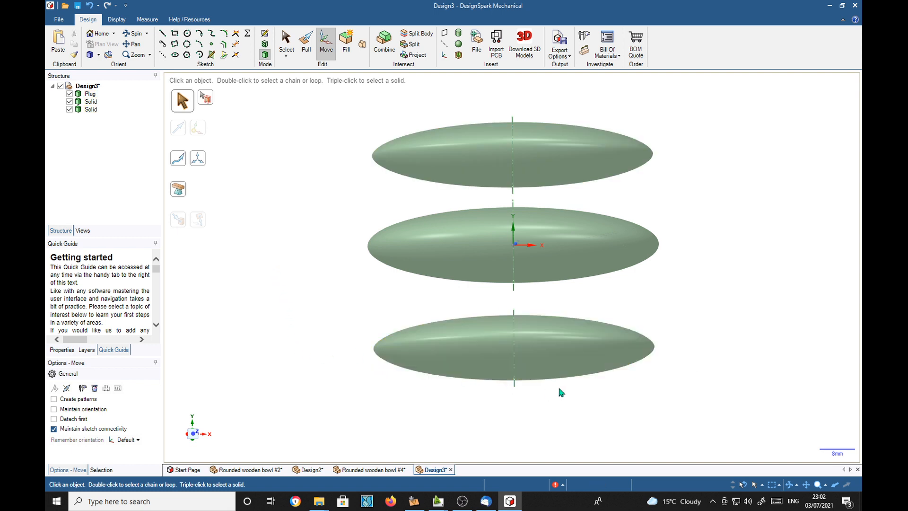
# Step: Delete the cut-out inner solid and the Plug body, leaving only the outer shell
pyautogui.click(95, 109)
pyautogui.rightClick(97, 110)
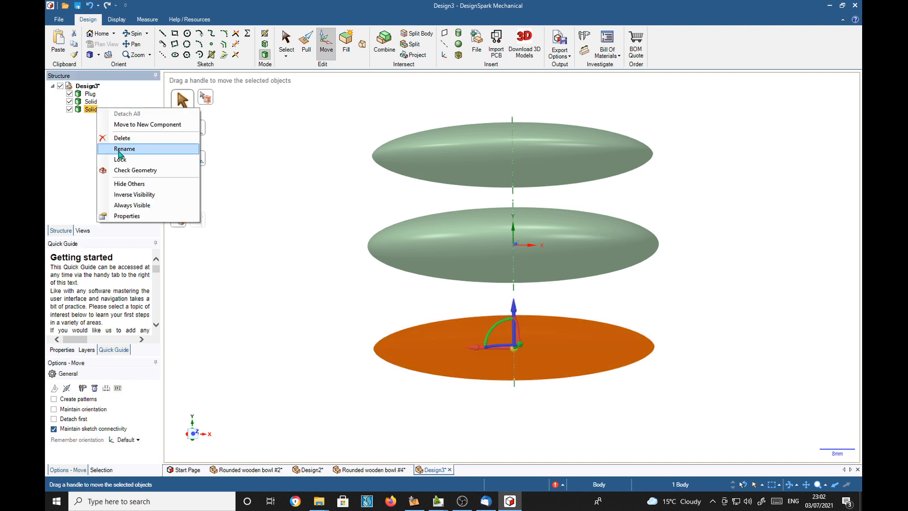
pyautogui.click(120, 142)
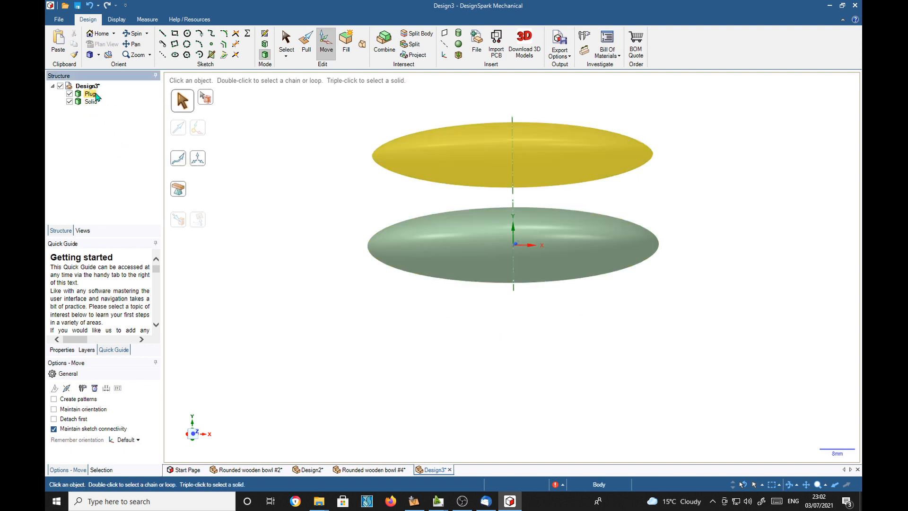
pyautogui.click(96, 96)
pyautogui.rightClick(96, 96)
pyautogui.click(120, 124)
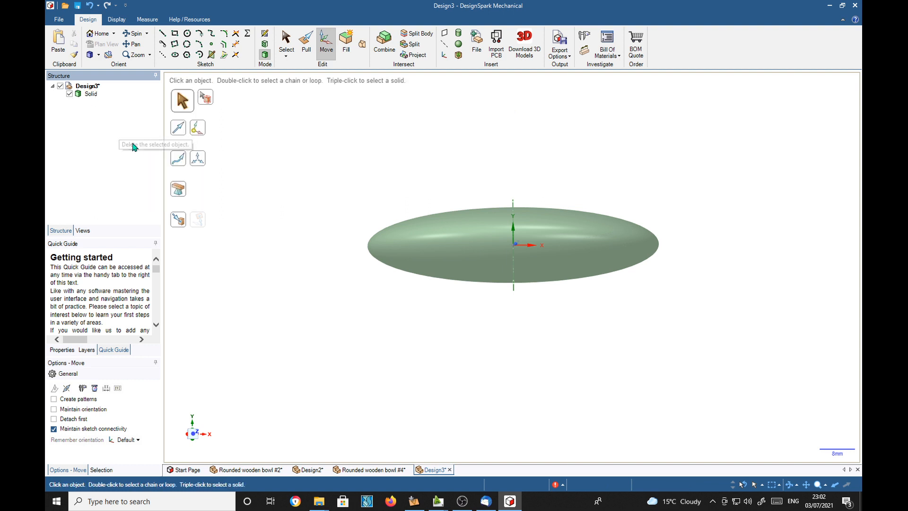
# Step: Section the shell on a plane through its vertical axis and view the section face-on
pyautogui.scroll(3, 526, 229)
pyautogui.scroll(1, 526, 232)
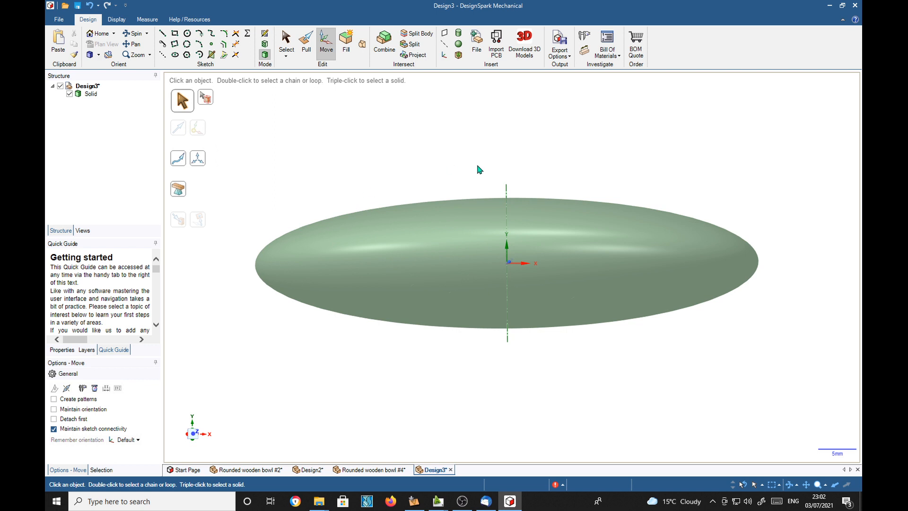
pyautogui.click(507, 191)
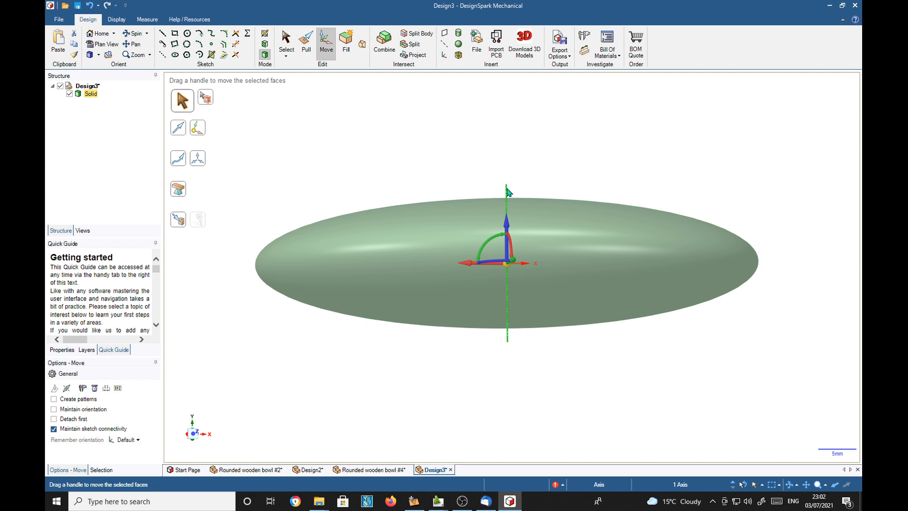
pyautogui.click(285, 45)
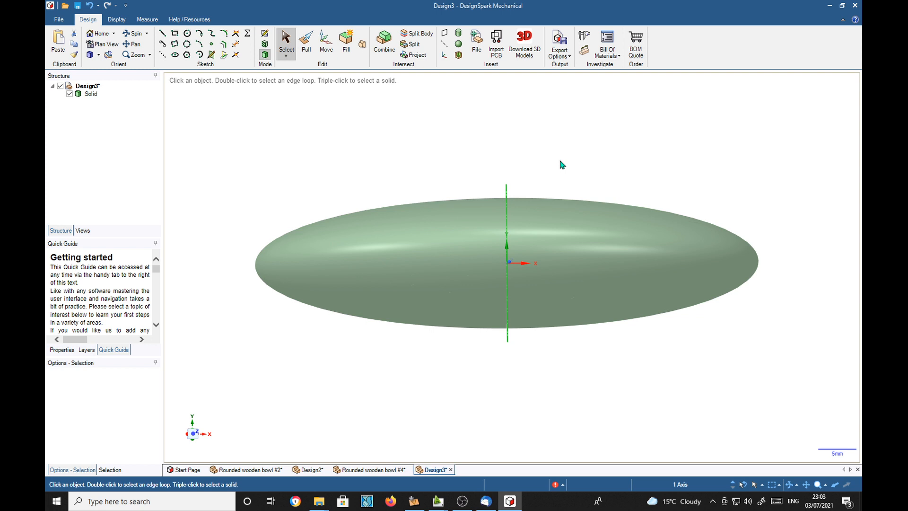
pyautogui.press('x')
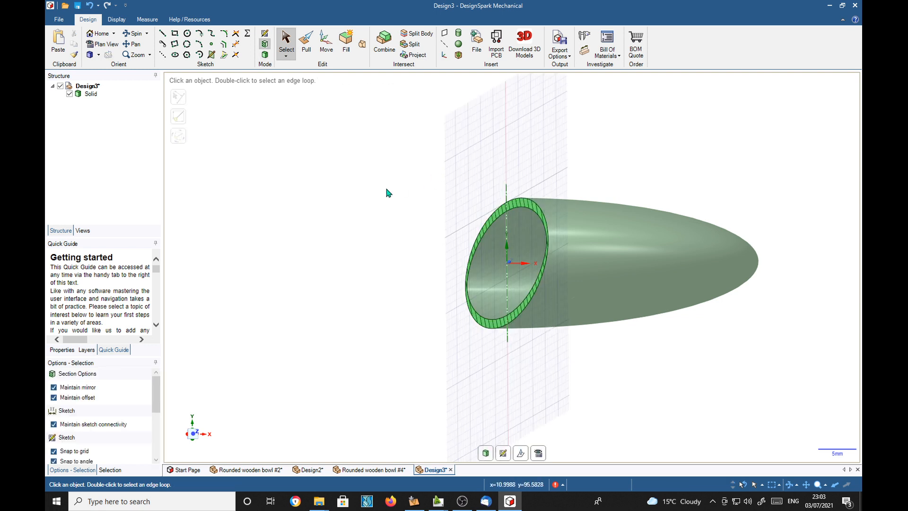
pyautogui.press('v')
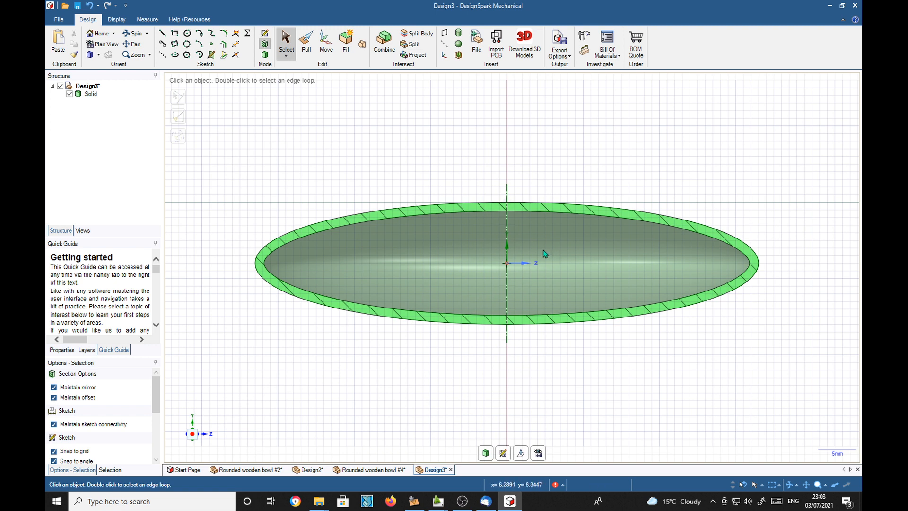
# Step: Sketch a closed four-line profile over the shell's upper half up to the vertical axis, with a 28 mm horizontal base line above the centre
pyautogui.click(163, 34)
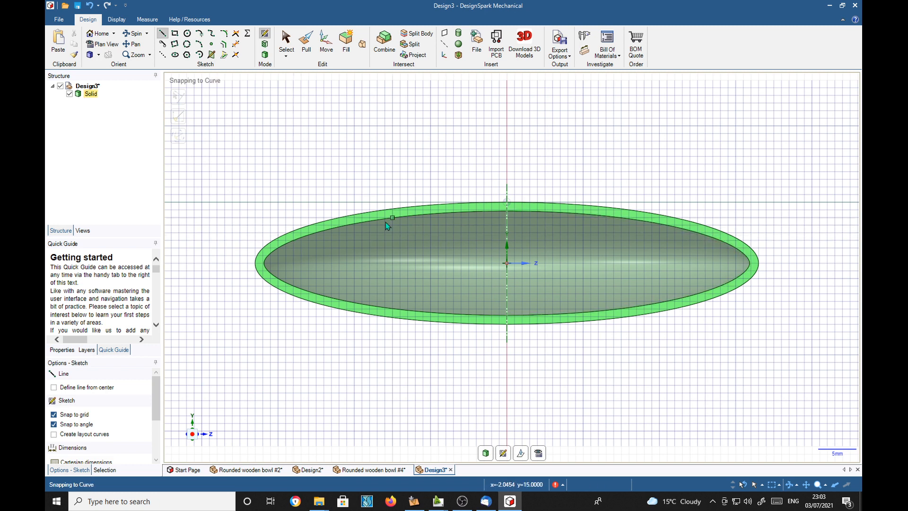
pyautogui.click(293, 247)
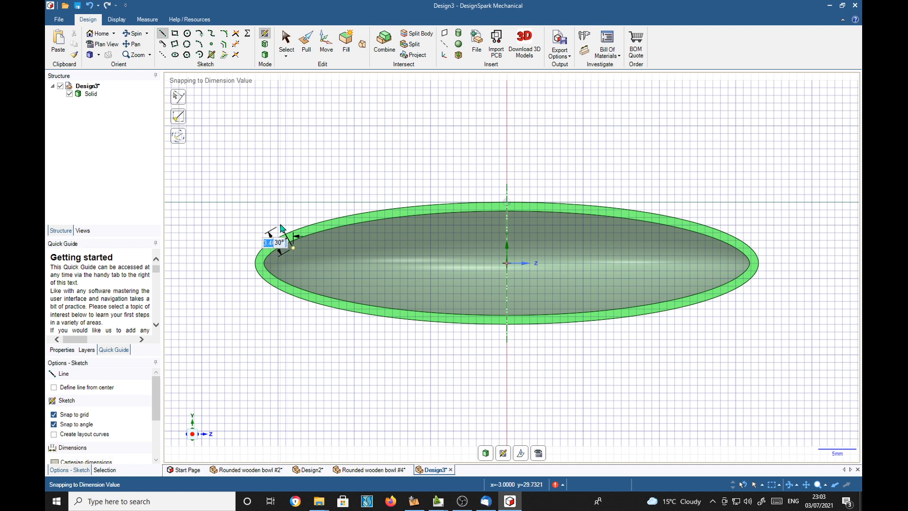
pyautogui.click(280, 225)
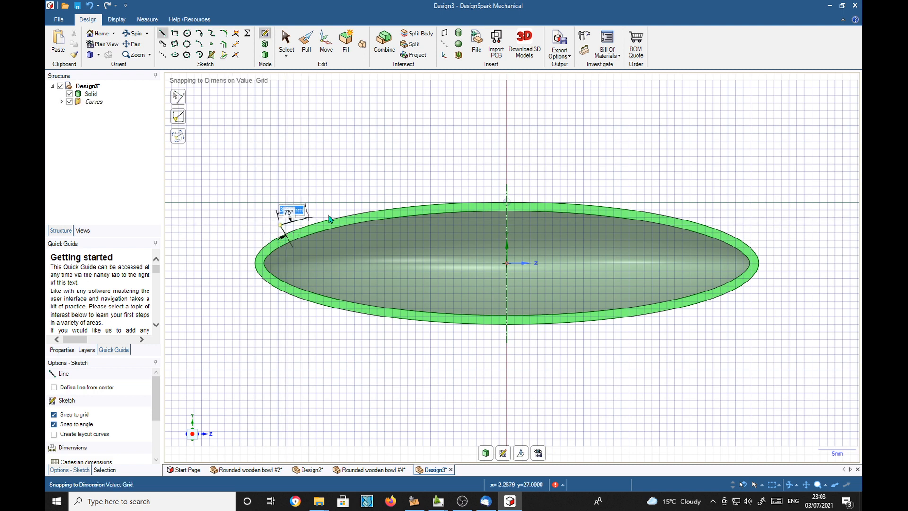
pyautogui.click(507, 185)
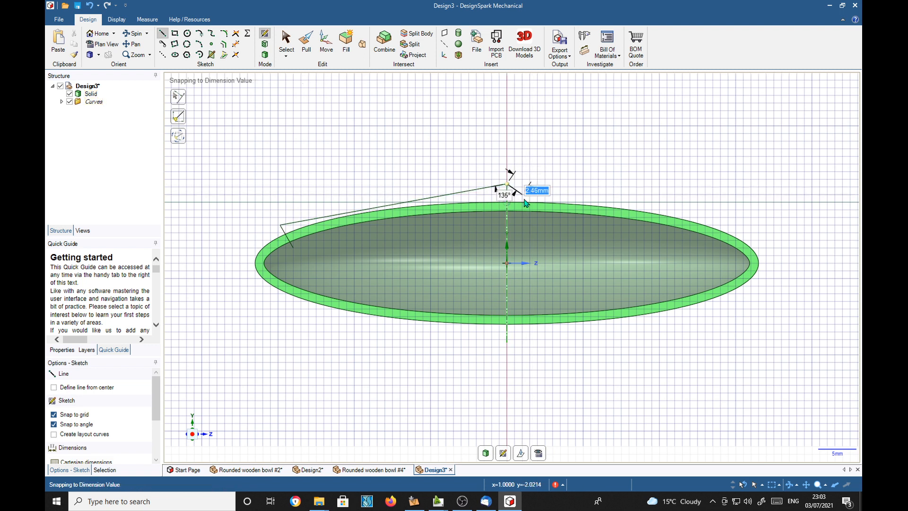
pyautogui.click(508, 248)
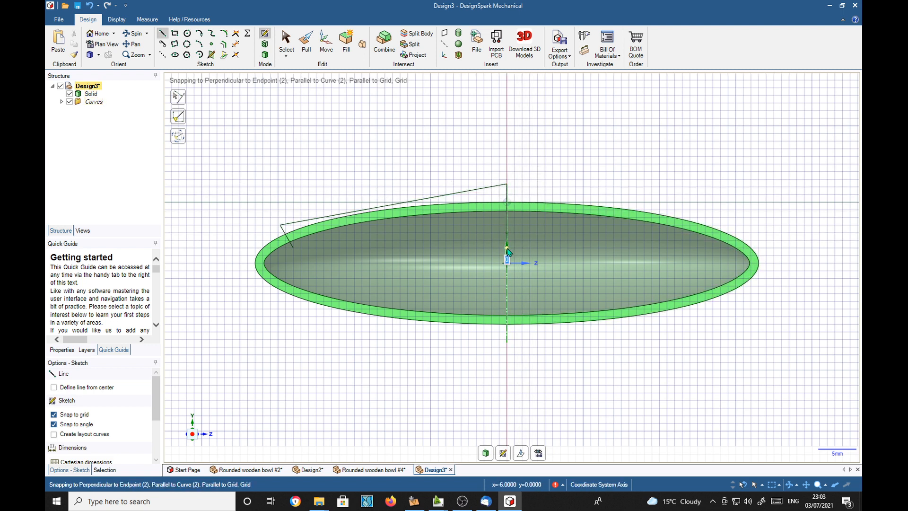
pyautogui.click(296, 247)
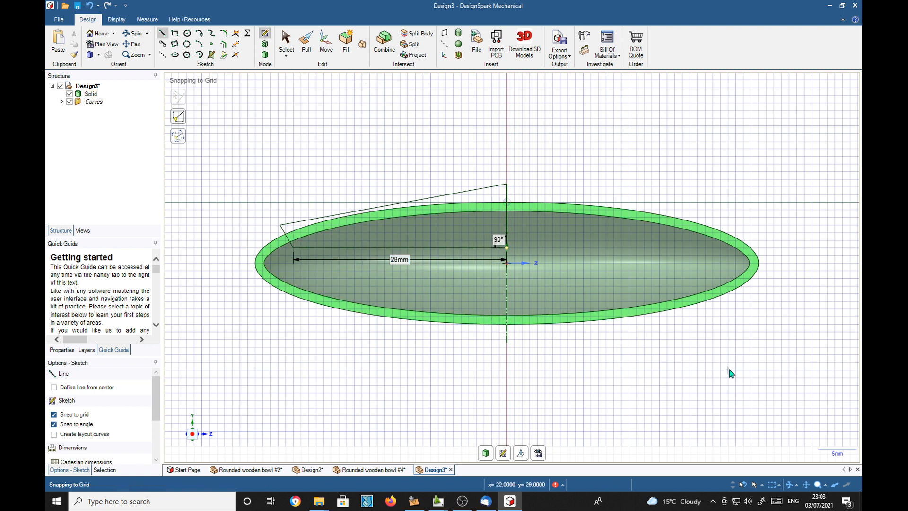
# Step: Turn the profile into a surface and fully revolve it as a cut about its vertical edge to open the shell's top
pyautogui.press('p')
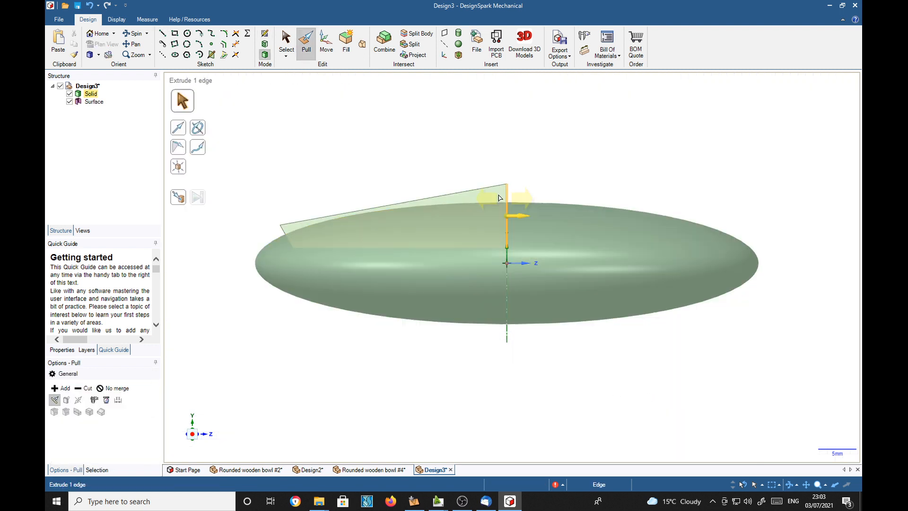
pyautogui.click(492, 193)
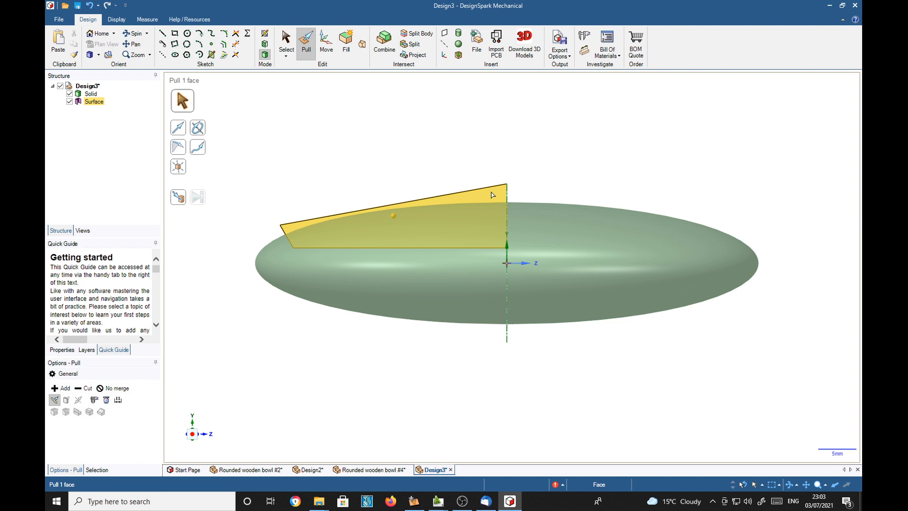
pyautogui.click(492, 199)
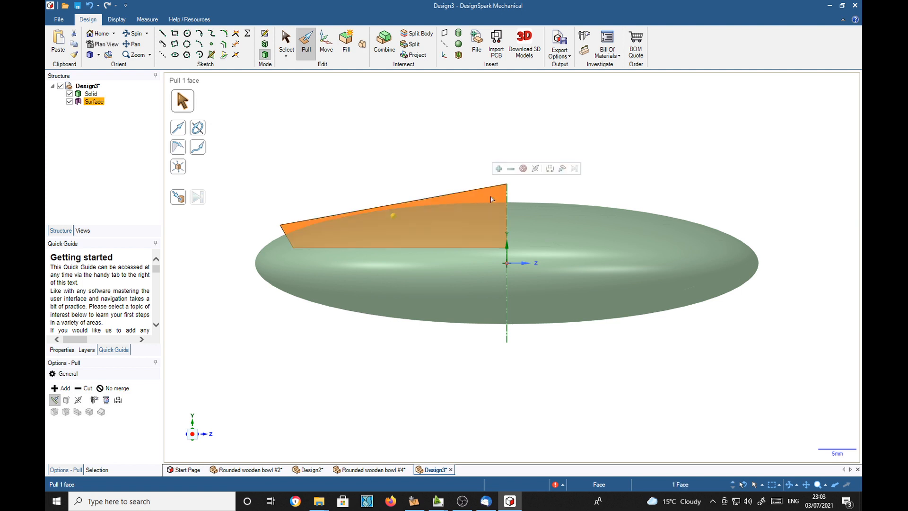
pyautogui.click(197, 127)
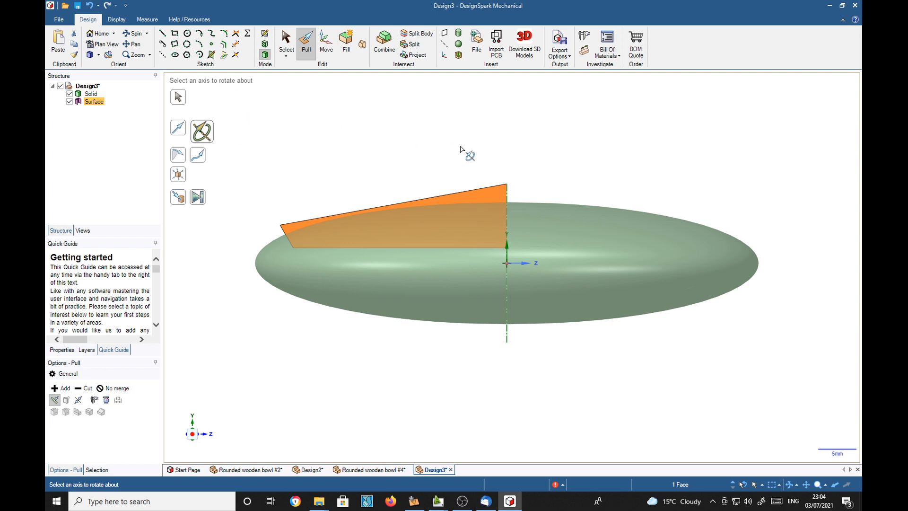
pyautogui.click(501, 245)
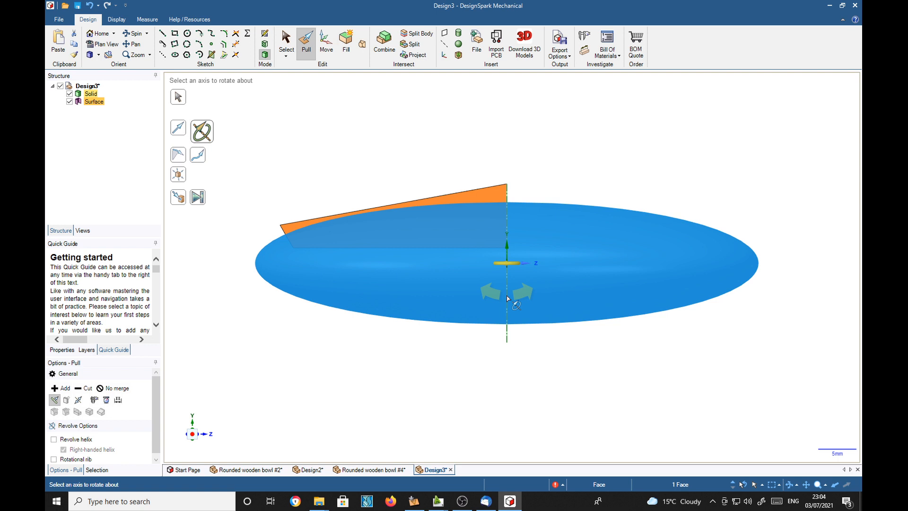
pyautogui.click(507, 201)
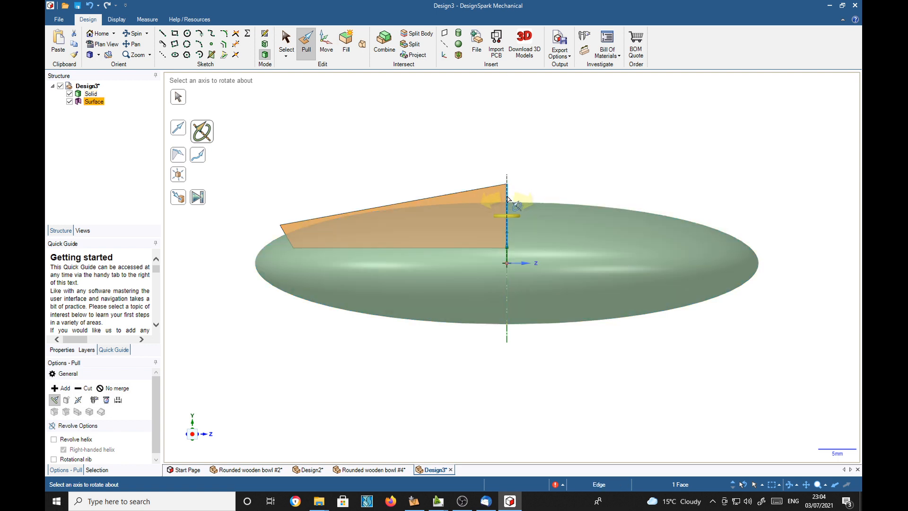
pyautogui.click(507, 198)
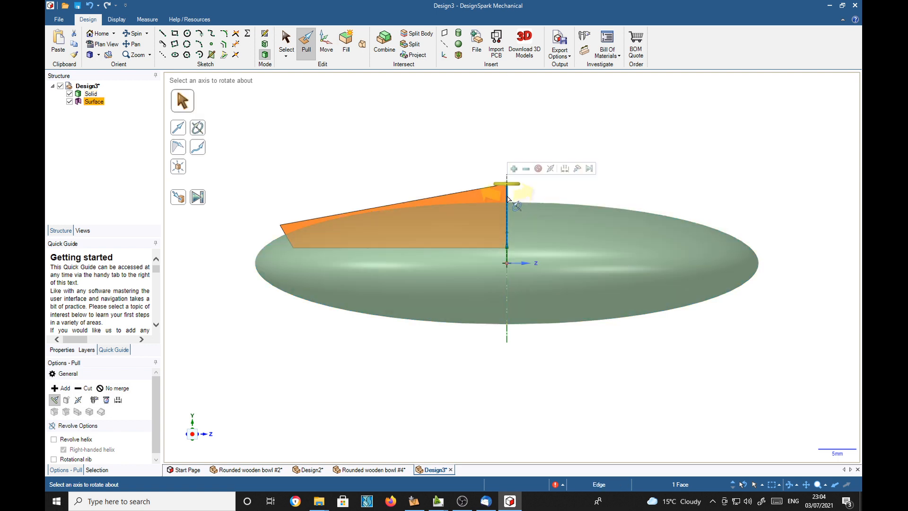
pyautogui.click(526, 170)
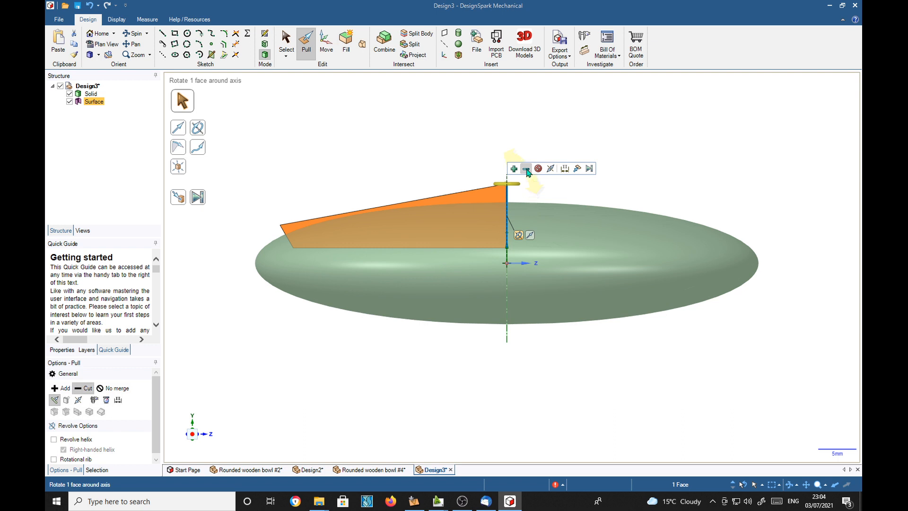
pyautogui.click(200, 199)
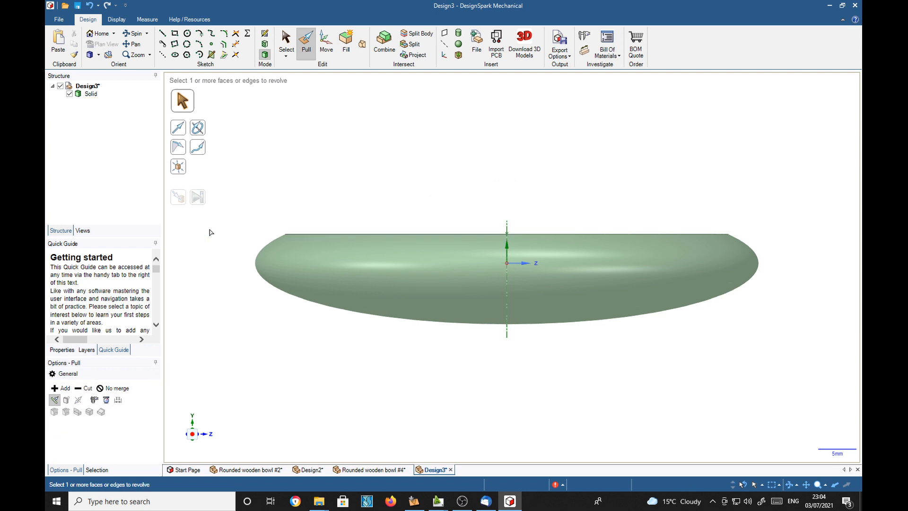
pyautogui.moveTo(629, 185); pyautogui.dragTo(650, 171, button='middle')
pyautogui.moveTo(608, 381)
pyautogui.mouseDown(button='middle')
pyautogui.moveTo(624, 405)
pyautogui.moveTo(603, 414)
pyautogui.moveTo(606, 383)
pyautogui.mouseUp(button='middle')
pyautogui.moveTo(673, 401); pyautogui.dragTo(656, 421, button='middle')
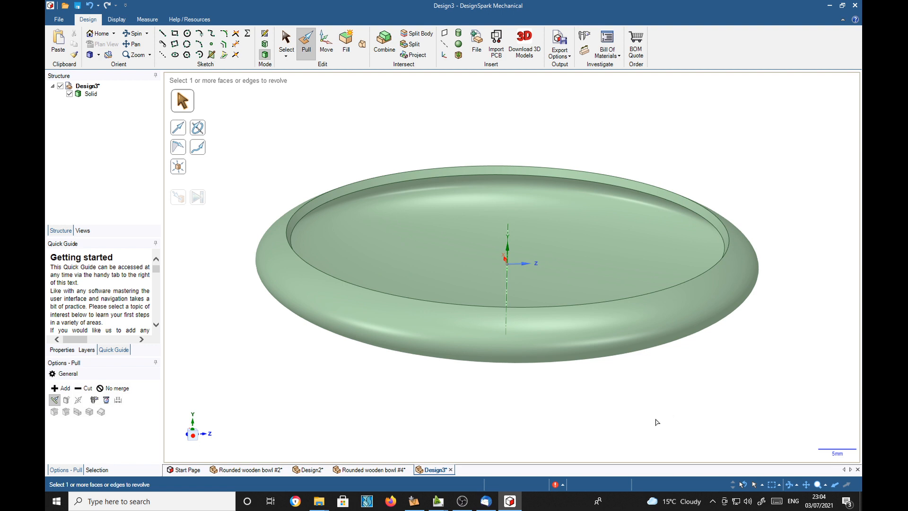